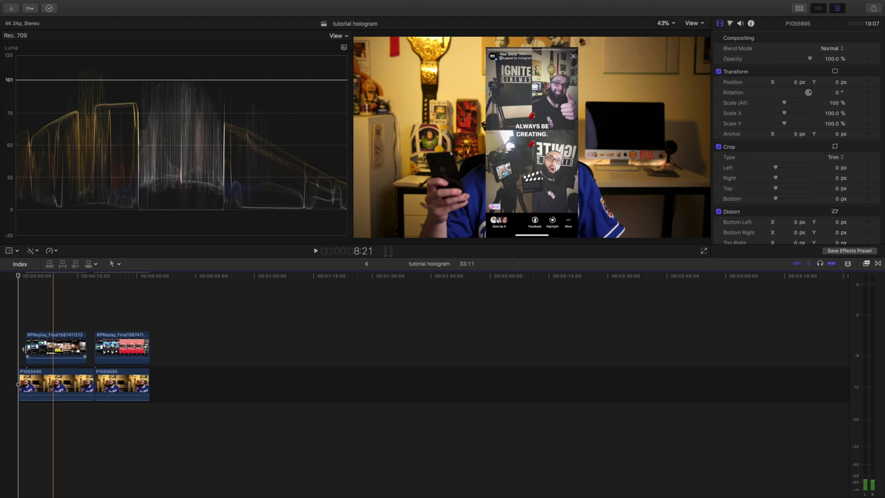
pyautogui.click(18, 370)
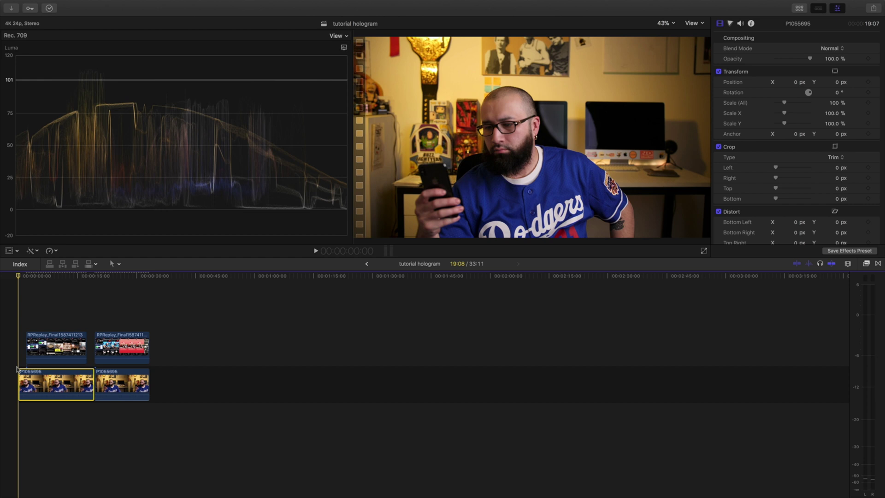
pyautogui.click(52, 338)
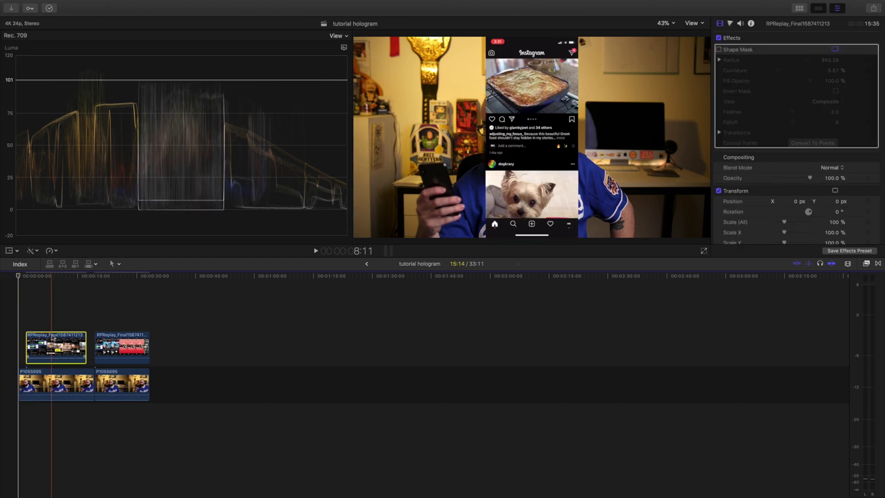
pyautogui.press('v')
pyautogui.press('super+equal')
pyautogui.click(18, 334)
pyautogui.press('space')
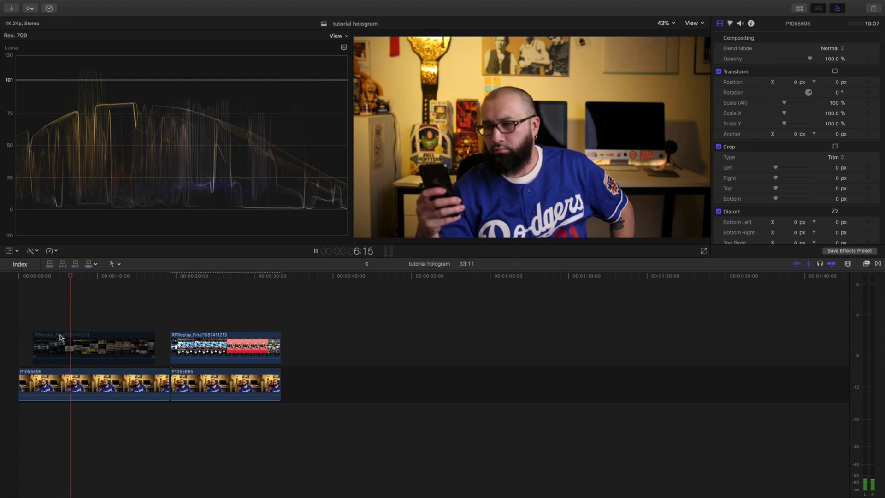
pyautogui.click(33, 332)
pyautogui.press('v')
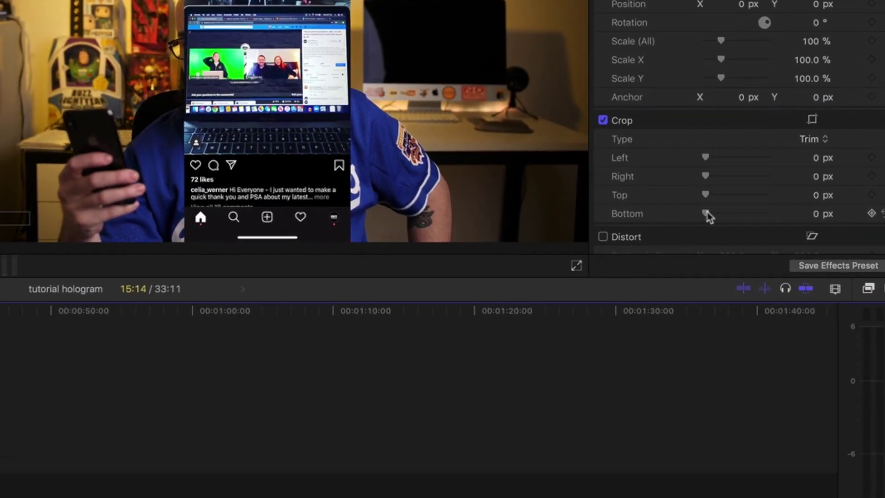
# - Crop the Instagram overlay to 95 px at the top and 63 px at the bottom
pyautogui.moveTo(718, 216); pyautogui.dragTo(680, 213)
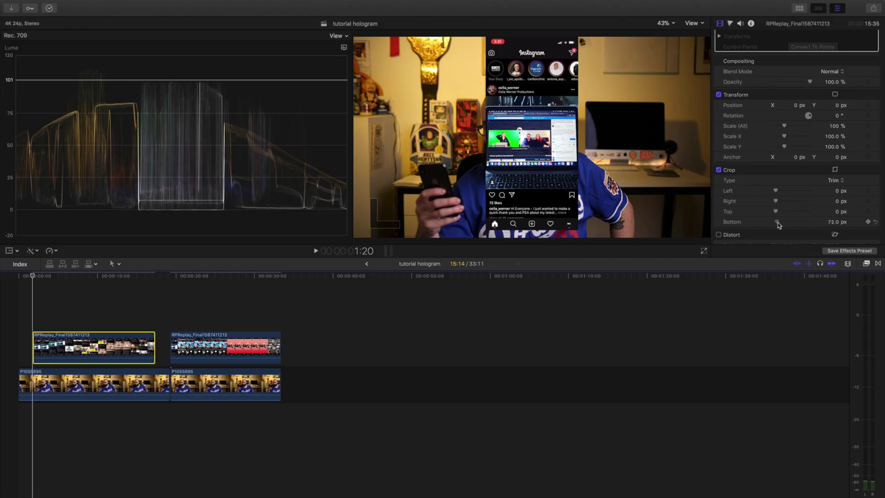
pyautogui.moveTo(778, 223); pyautogui.dragTo(780, 213)
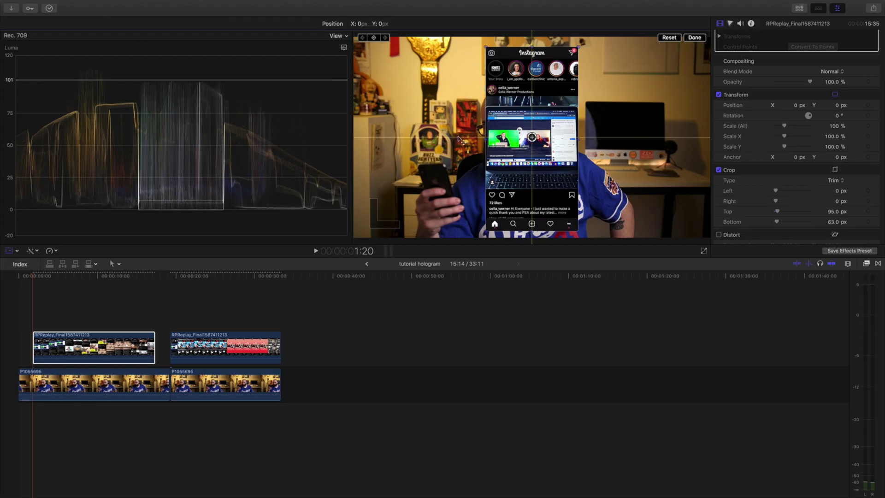
# - Scale the Instagram overlay to 69% and move it up-left to X -1482.8, Y 338.2 px
pyautogui.moveTo(459, 138); pyautogui.dragTo(339, 141)
pyautogui.moveTo(412, 135)
pyautogui.mouseDown()
pyautogui.moveTo(486, 131)
pyautogui.moveTo(408, 129)
pyautogui.moveTo(654, 131)
pyautogui.moveTo(403, 128)
pyautogui.mouseUp()
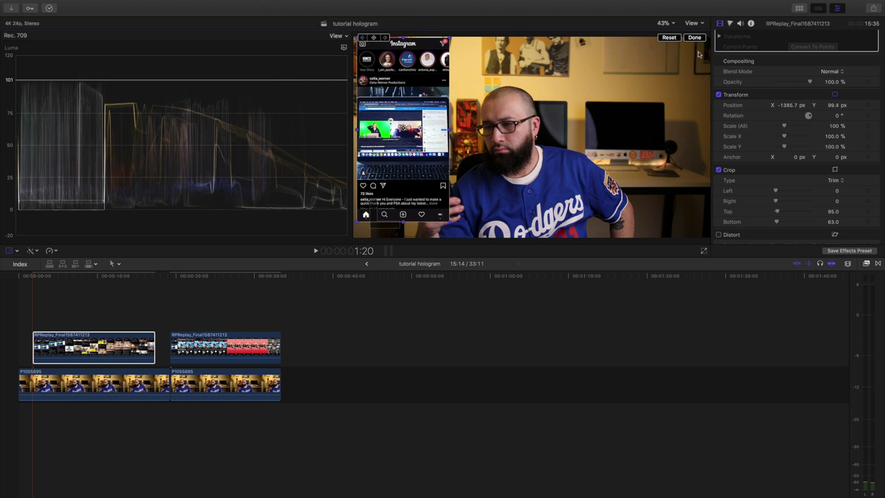
pyautogui.moveTo(784, 126); pyautogui.dragTo(773, 129)
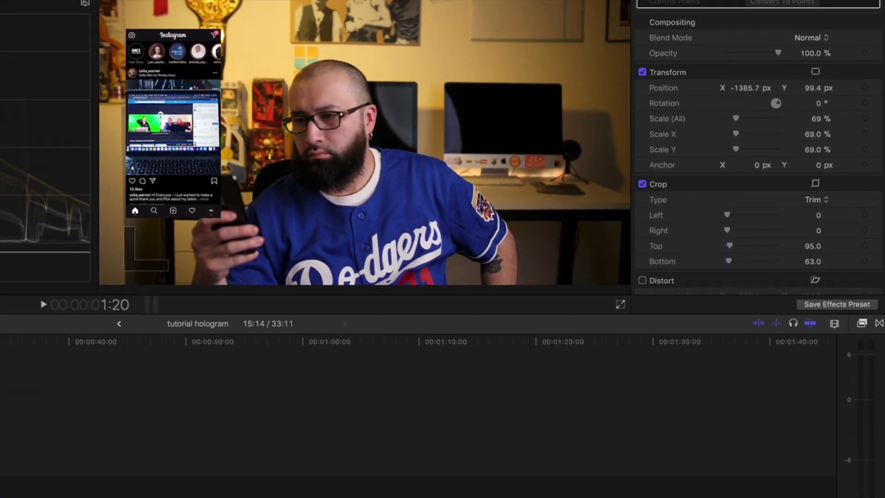
pyautogui.moveTo(173, 122); pyautogui.dragTo(161, 89)
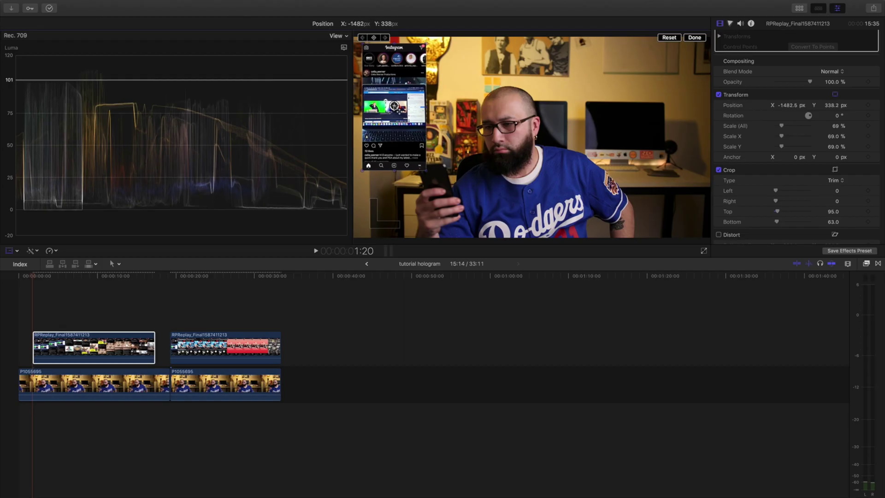
pyautogui.click(695, 38)
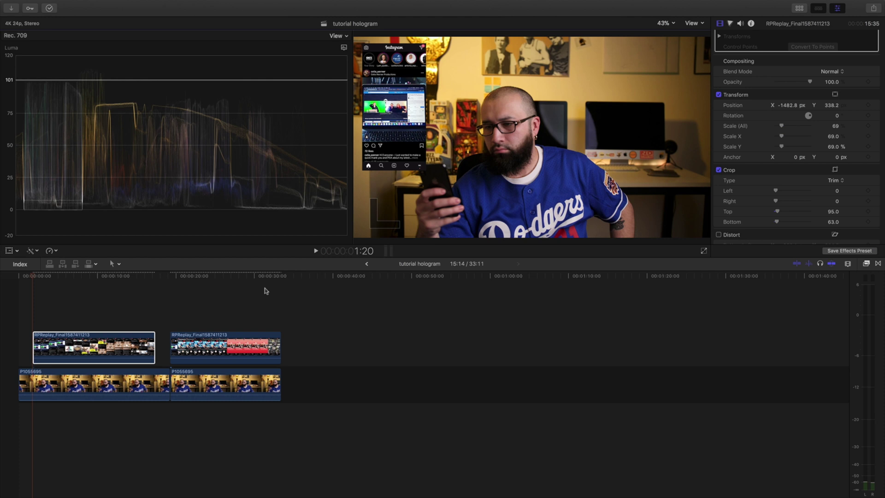
pyautogui.click(17, 250)
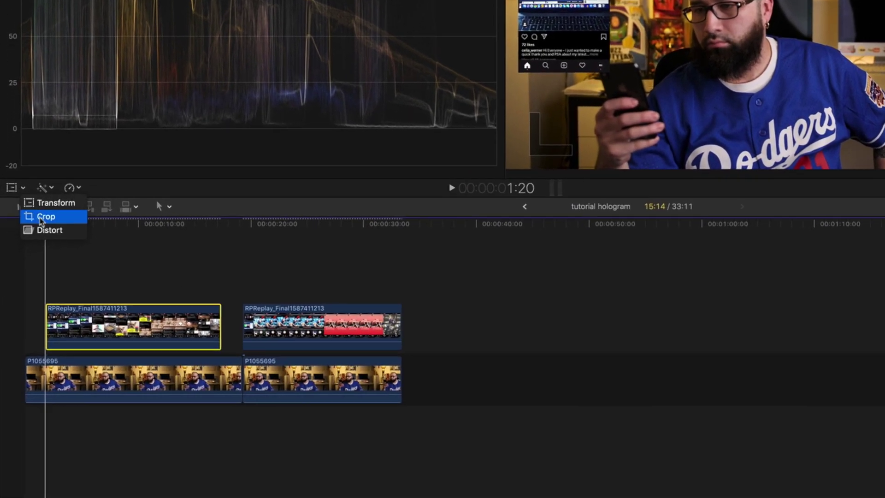
# - Distort the overlay by pulling its four corners inward into a tilted perspective
pyautogui.click(46, 216)
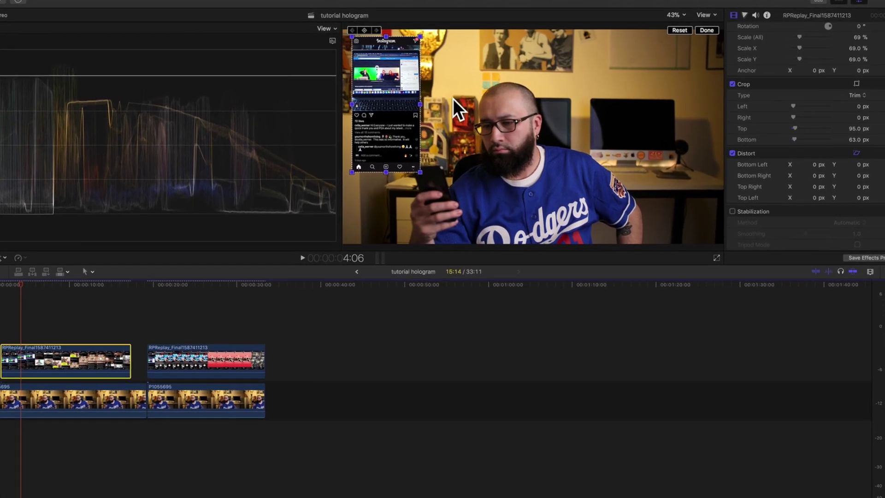
pyautogui.moveTo(417, 176); pyautogui.dragTo(382, 184)
pyautogui.moveTo(395, 35); pyautogui.dragTo(360, 35)
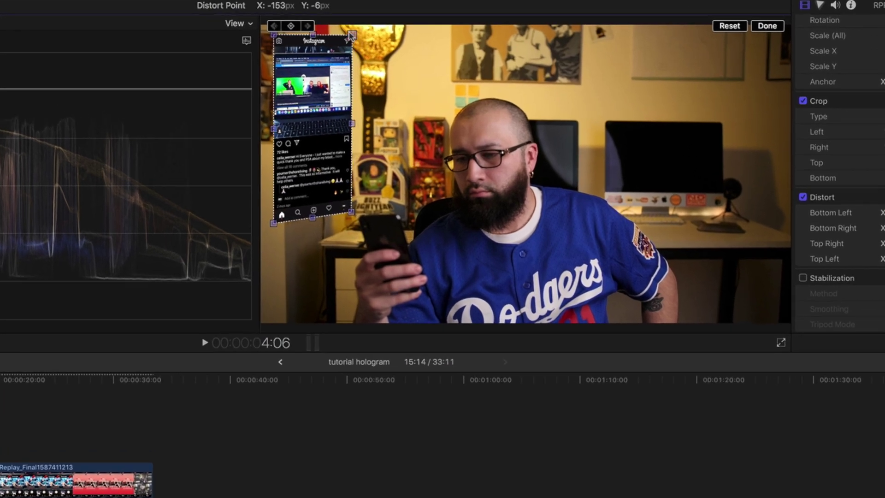
pyautogui.moveTo(274, 36); pyautogui.dragTo(284, 45)
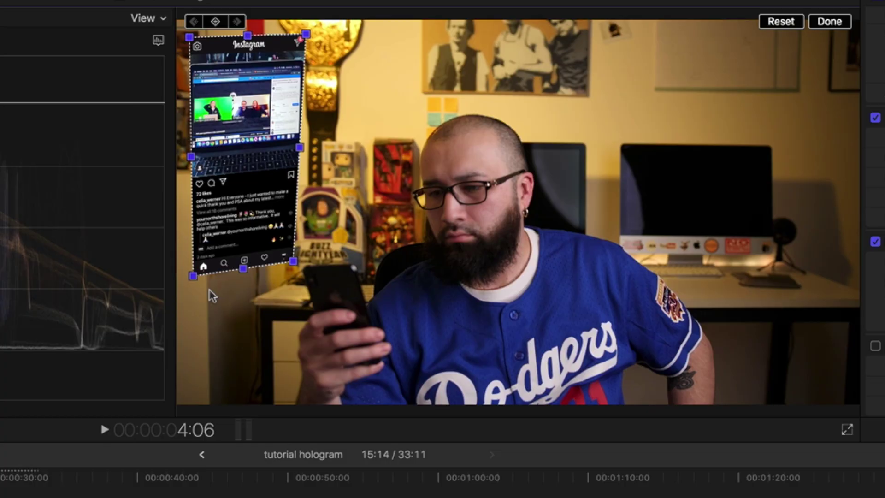
pyautogui.moveTo(219, 260); pyautogui.dragTo(226, 303)
pyautogui.moveTo(417, 48); pyautogui.dragTo(418, 50)
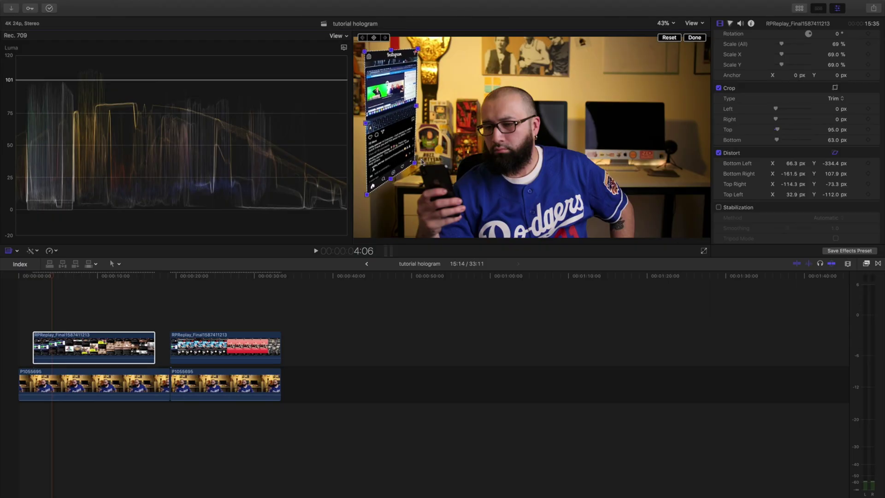
pyautogui.moveTo(415, 162); pyautogui.dragTo(415, 163)
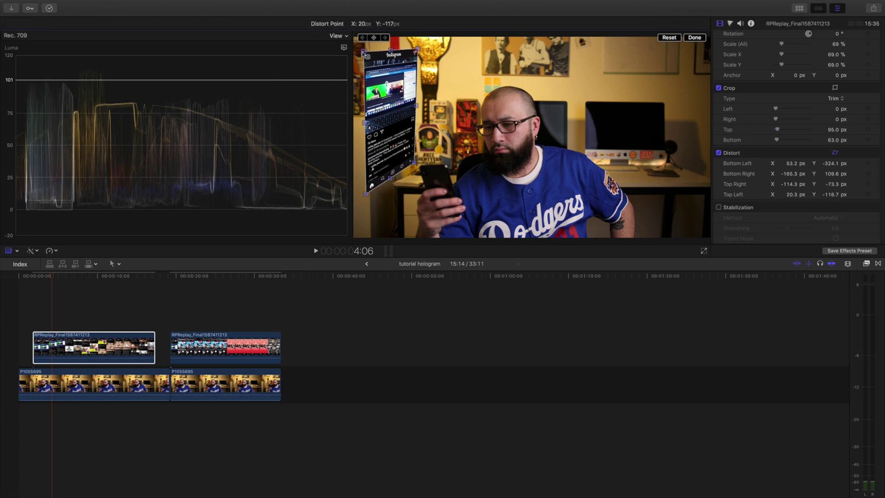
# - Refine the distorted overlay's top corners, then play back the skewed result
pyautogui.moveTo(363, 52); pyautogui.dragTo(362, 52)
pyautogui.moveTo(418, 49); pyautogui.dragTo(365, 52)
pyautogui.moveTo(366, 194); pyautogui.dragTo(367, 194)
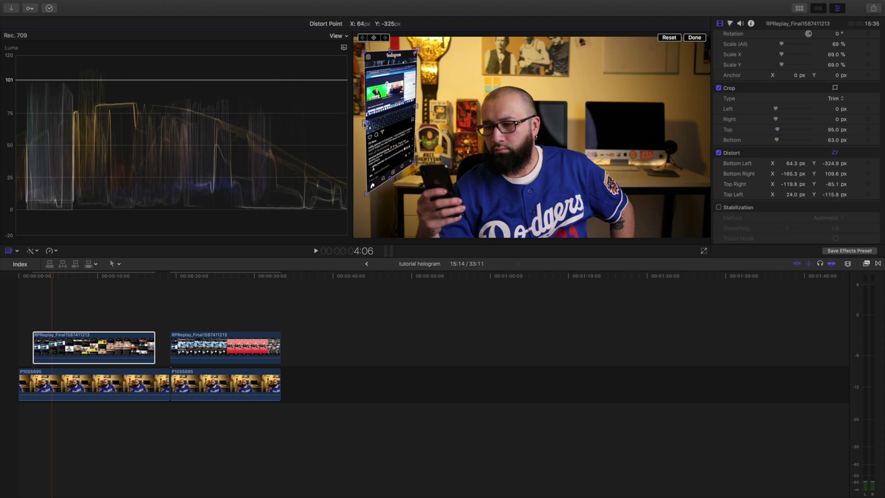
pyautogui.click(36, 328)
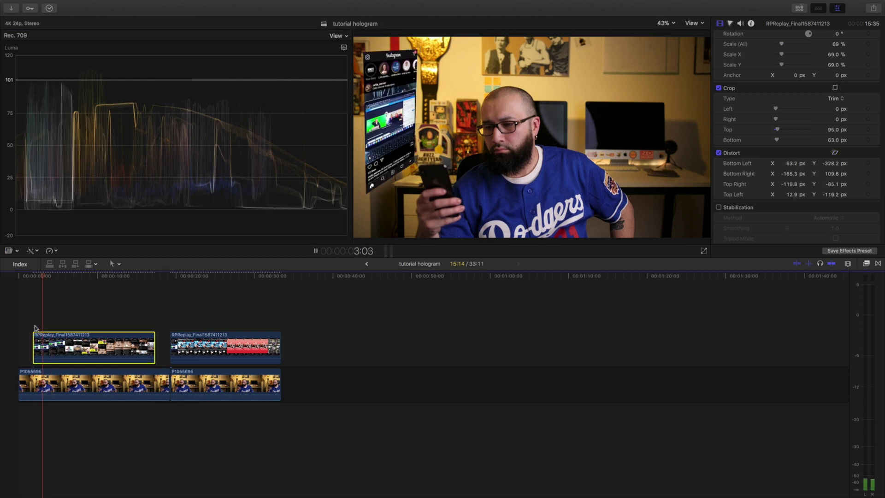
pyautogui.press('space')
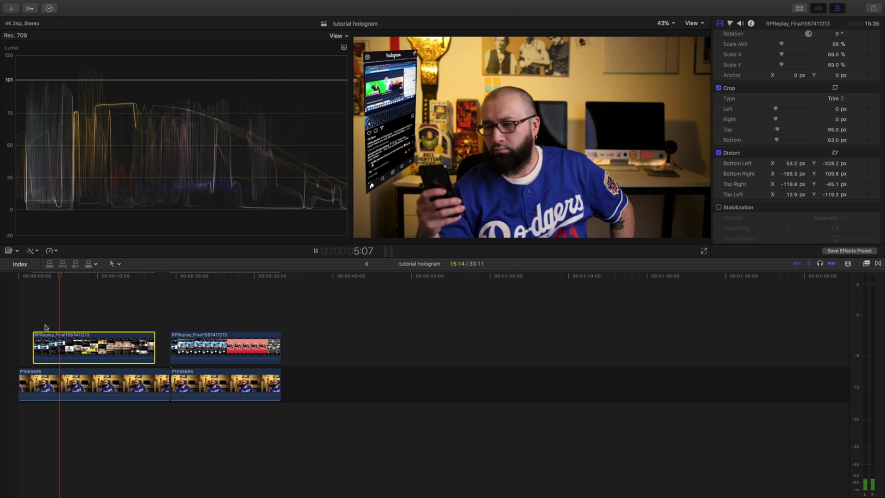
# - Apply the Shape Mask effect to the first screen-recording overlay clip
pyautogui.press('space')
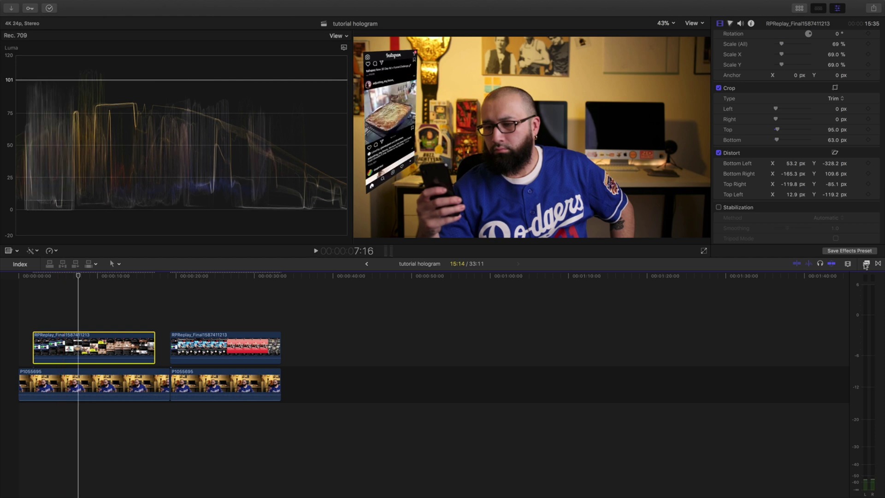
pyautogui.click(867, 264)
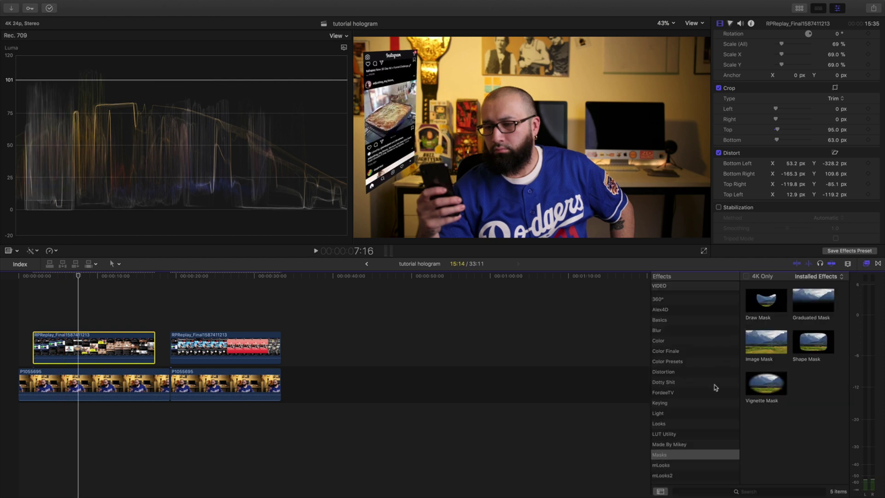
pyautogui.click(682, 455)
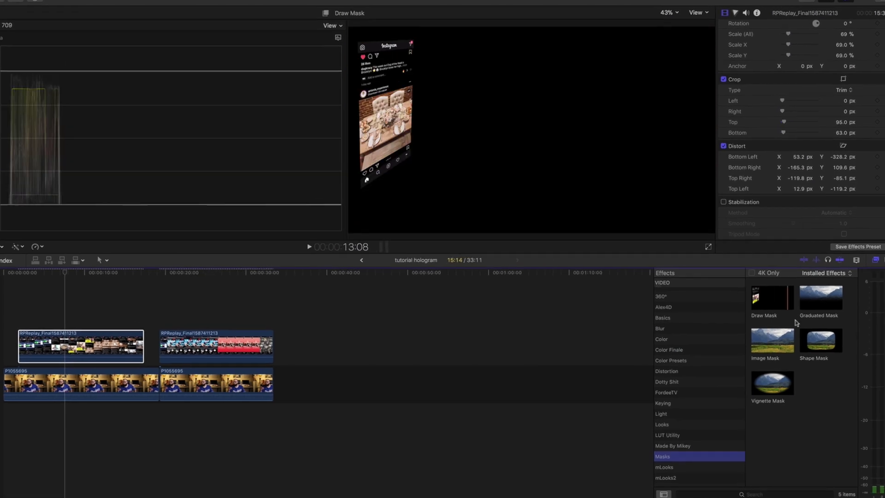
pyautogui.moveTo(821, 340); pyautogui.dragTo(74, 337)
pyautogui.moveTo(6, 328); pyautogui.dragTo(7, 330)
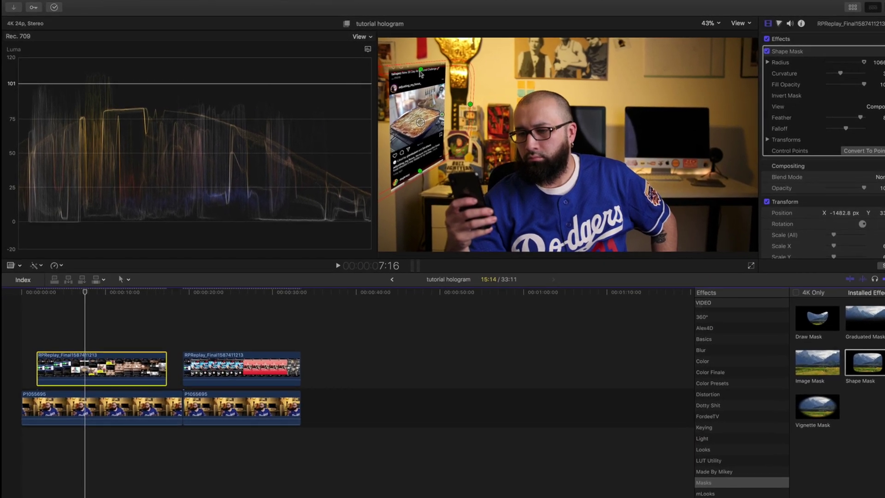
# - Fit the mask to the phone screen with 7.7% curvature and -19.0 feather, then preview later frames
pyautogui.moveTo(427, 70); pyautogui.dragTo(425, 49)
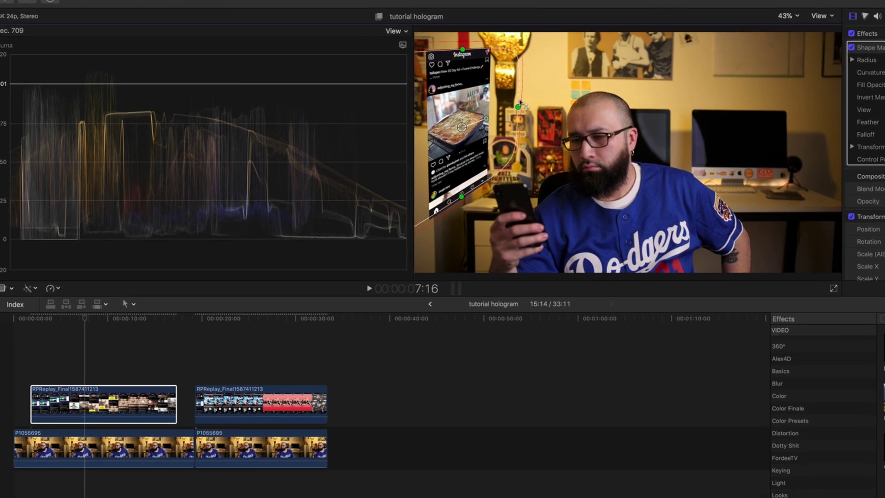
pyautogui.moveTo(526, 108); pyautogui.dragTo(498, 117)
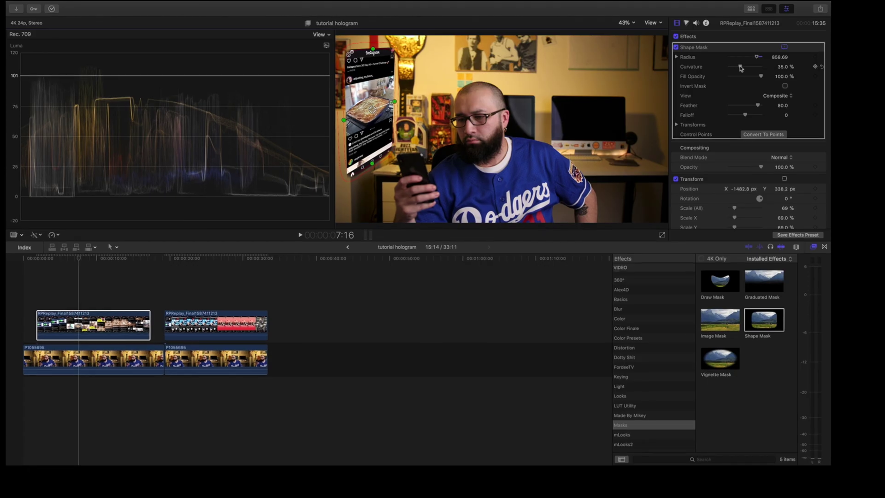
pyautogui.moveTo(741, 68); pyautogui.dragTo(727, 71)
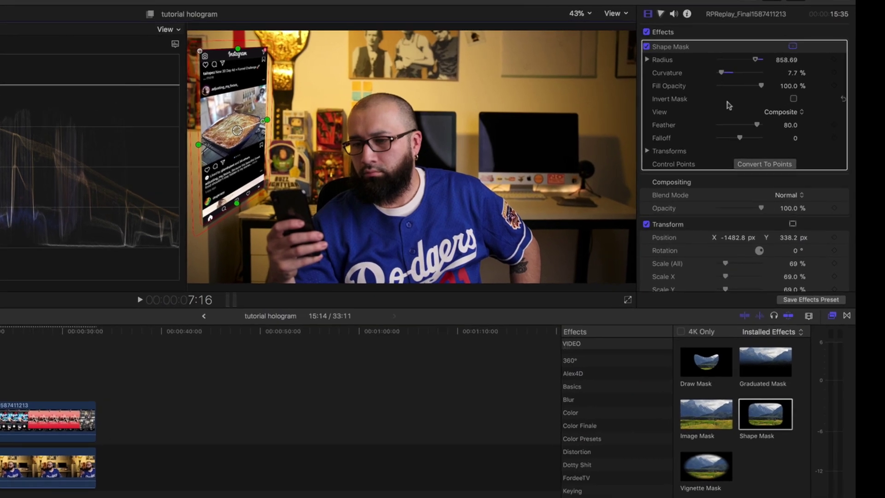
pyautogui.moveTo(757, 127); pyautogui.dragTo(728, 155)
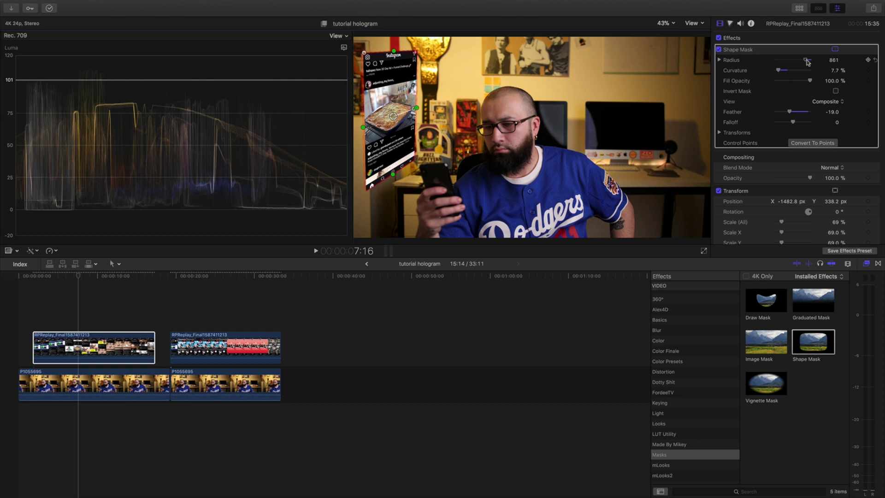
pyautogui.moveTo(808, 63); pyautogui.dragTo(809, 62)
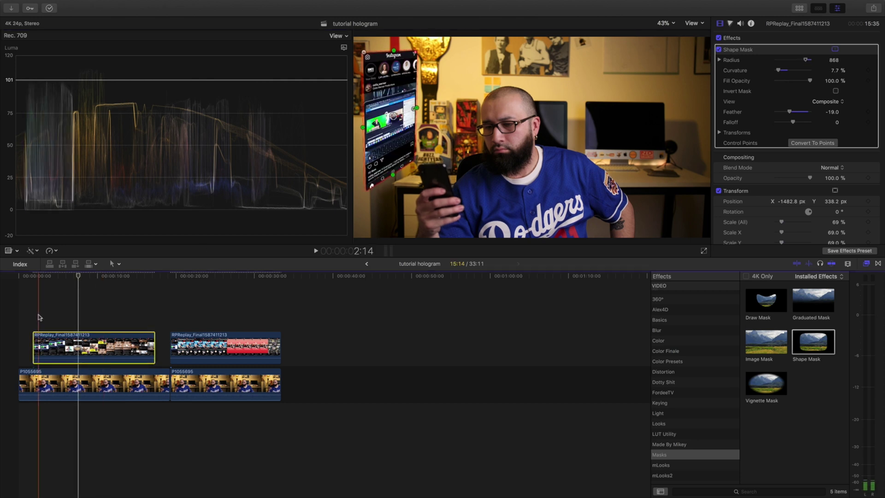
pyautogui.click(109, 322)
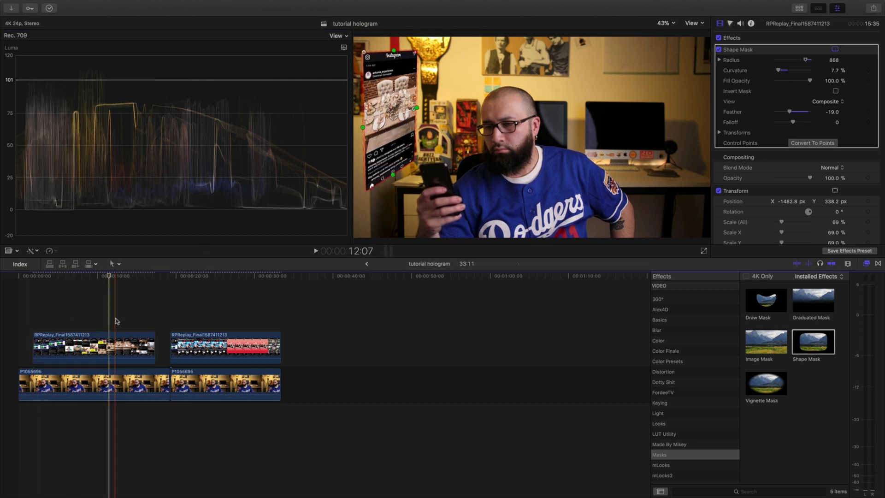
pyautogui.click(115, 346)
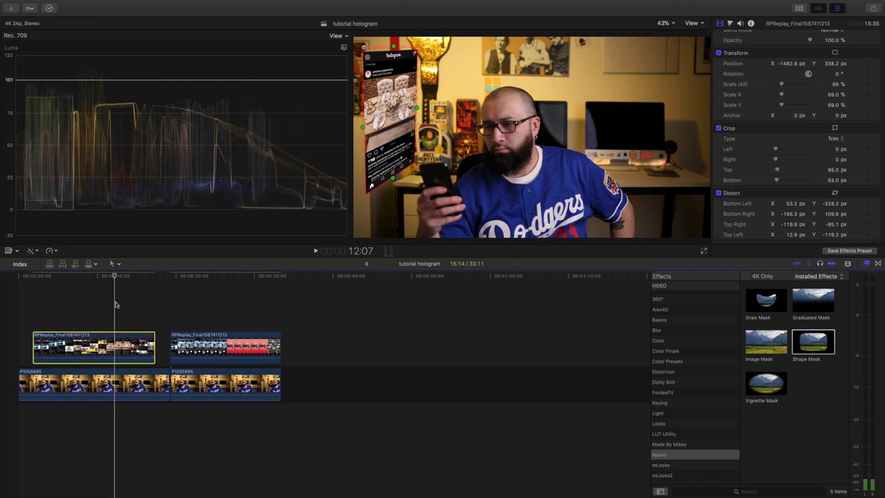
pyautogui.click(148, 300)
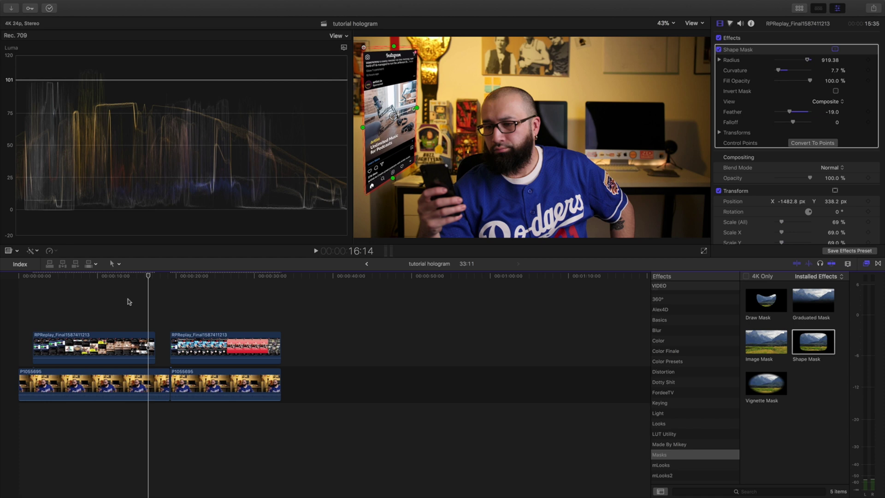
# - Move the second RPReplay overlay to the right of the man
pyautogui.click(173, 346)
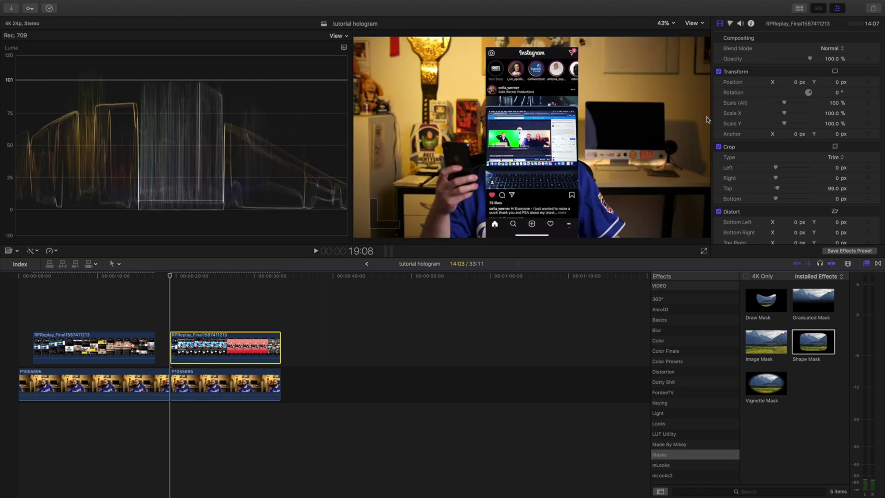
pyautogui.click(14, 251)
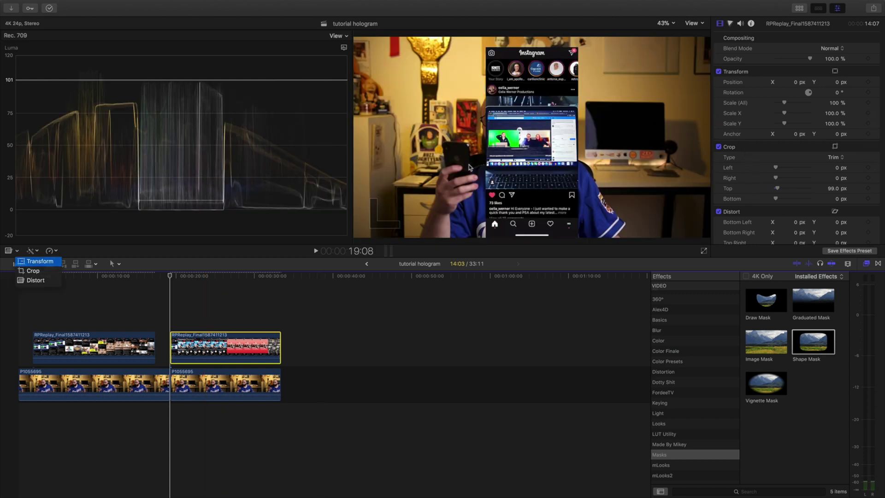
pyautogui.click(29, 259)
pyautogui.moveTo(536, 144); pyautogui.dragTo(651, 134)
pyautogui.click(696, 40)
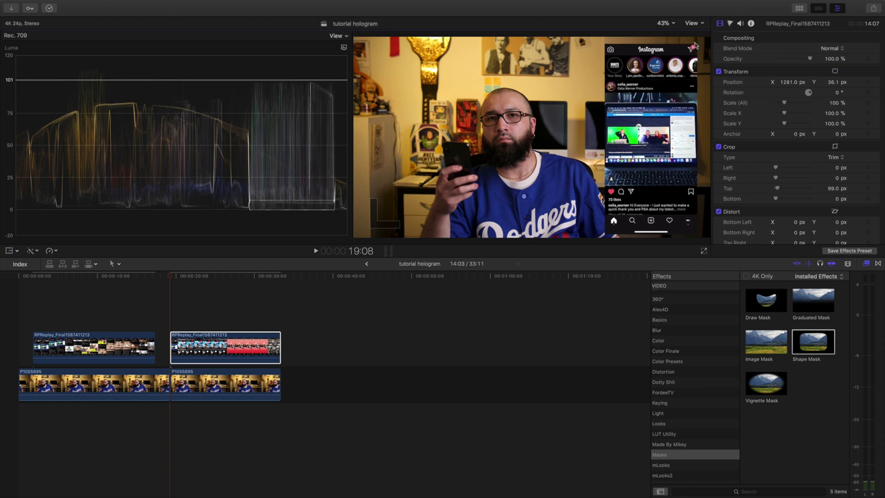
# - Distort the second overlay's corners into a tilted, floating-panel perspective
pyautogui.click(17, 251)
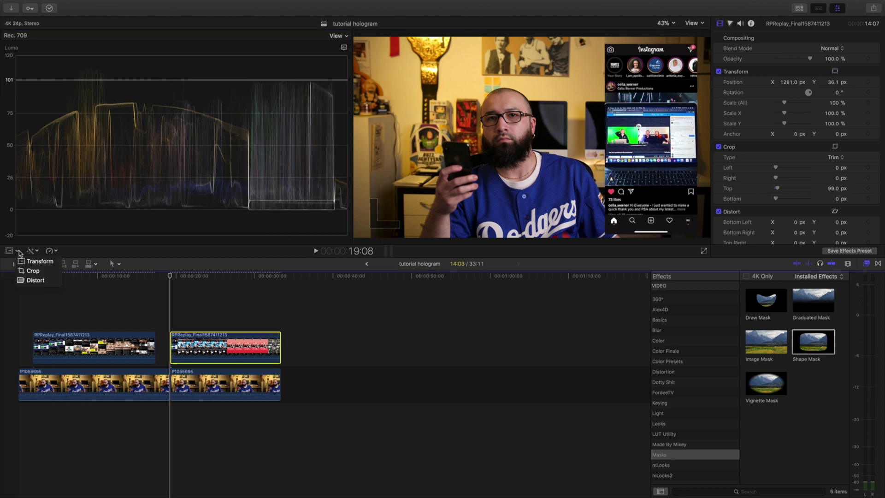
pyautogui.click(28, 281)
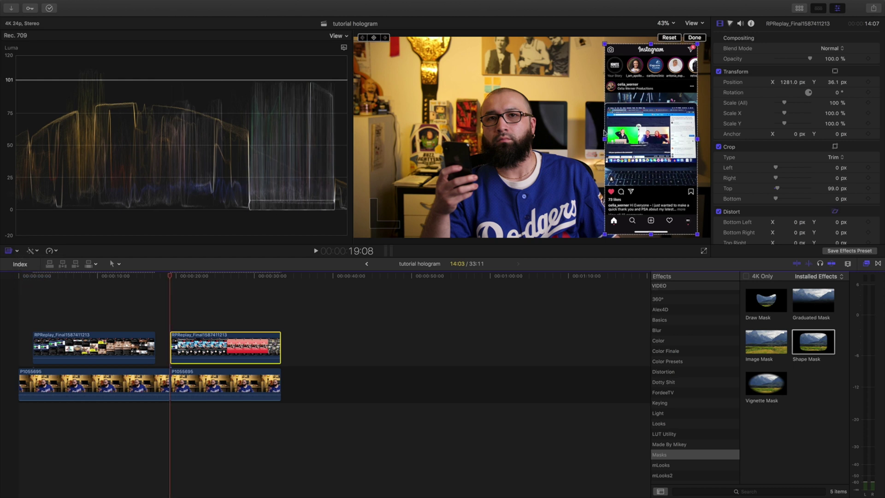
pyautogui.moveTo(606, 234); pyautogui.dragTo(602, 190)
pyautogui.moveTo(698, 44); pyautogui.dragTo(684, 57)
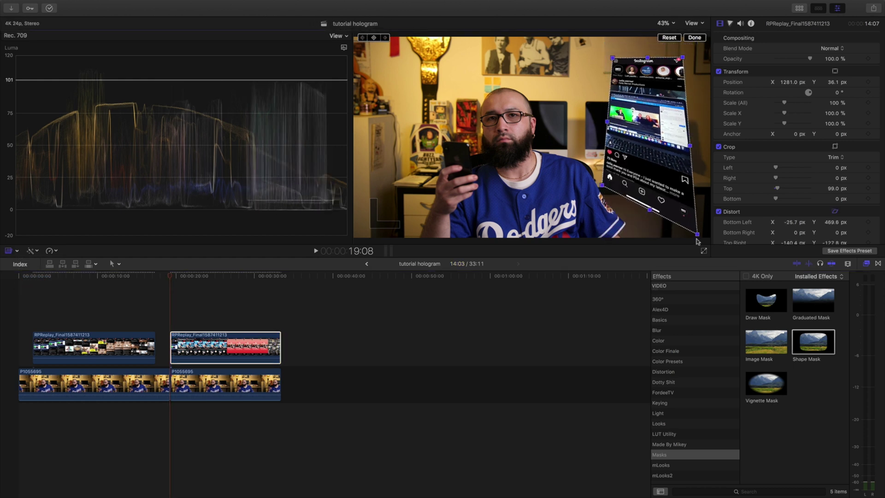
pyautogui.moveTo(698, 234); pyautogui.dragTo(669, 212)
pyautogui.moveTo(683, 58); pyautogui.dragTo(681, 62)
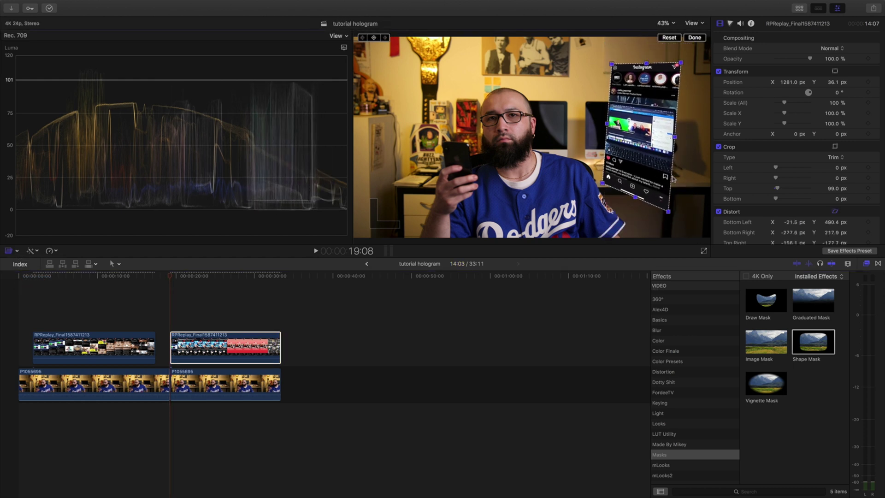
pyautogui.moveTo(670, 211); pyautogui.dragTo(671, 210)
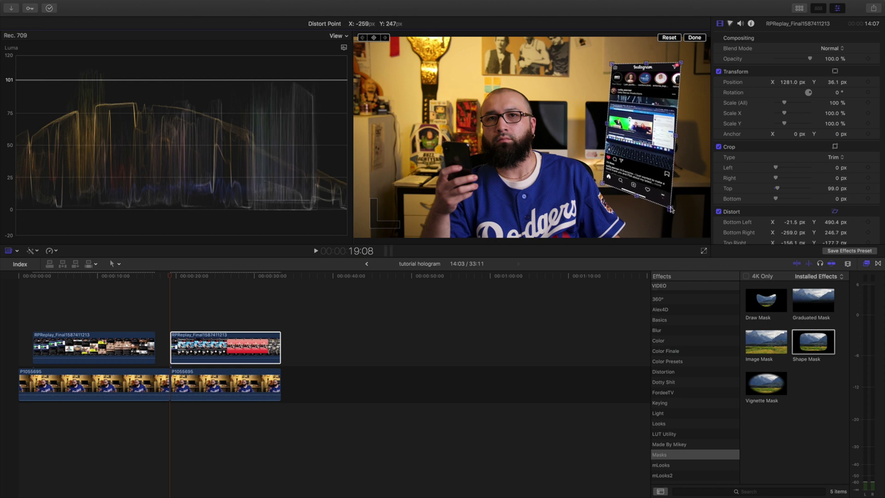
pyautogui.moveTo(614, 65); pyautogui.dragTo(614, 64)
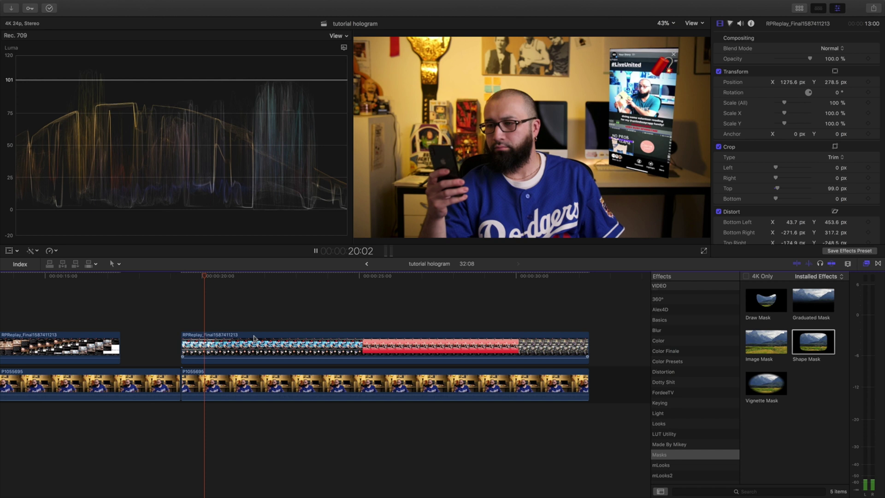
# - Add a Shape Mask (35% curvature, 80 feather) to the second overlay and fit it over the phone
pyautogui.moveTo(597, 305); pyautogui.dragTo(385, 344)
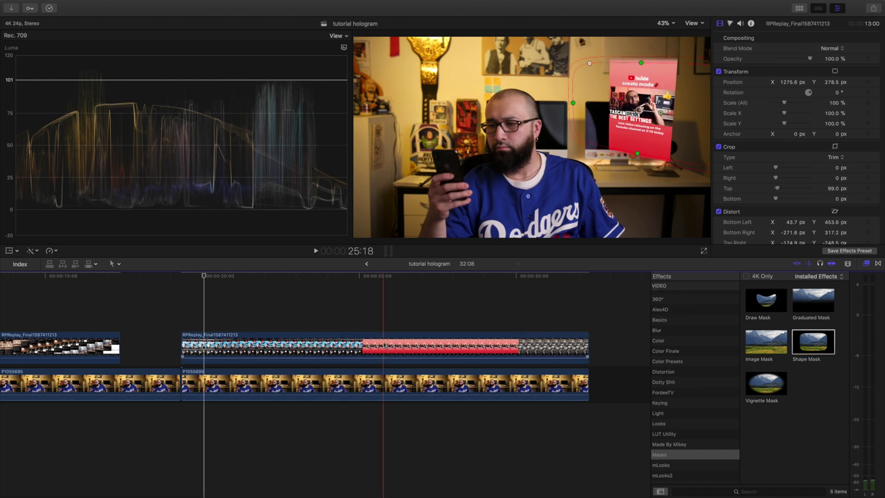
pyautogui.click(300, 346)
pyautogui.moveTo(644, 150); pyautogui.dragTo(605, 106)
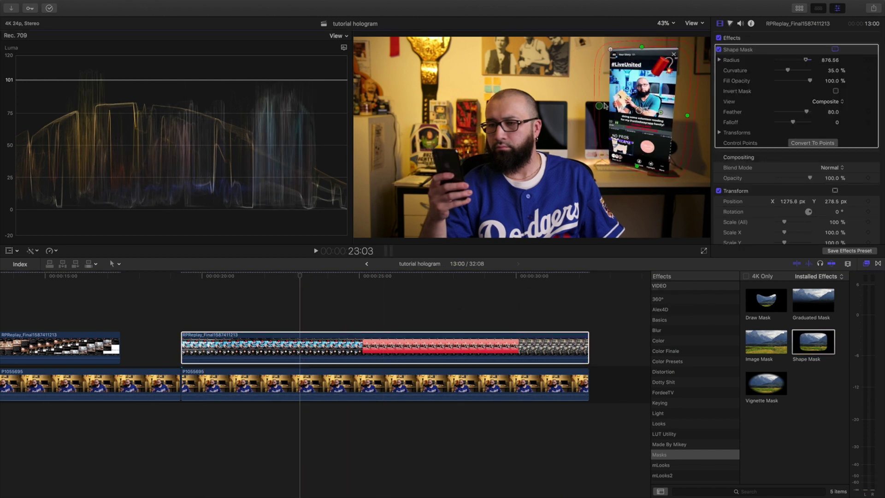